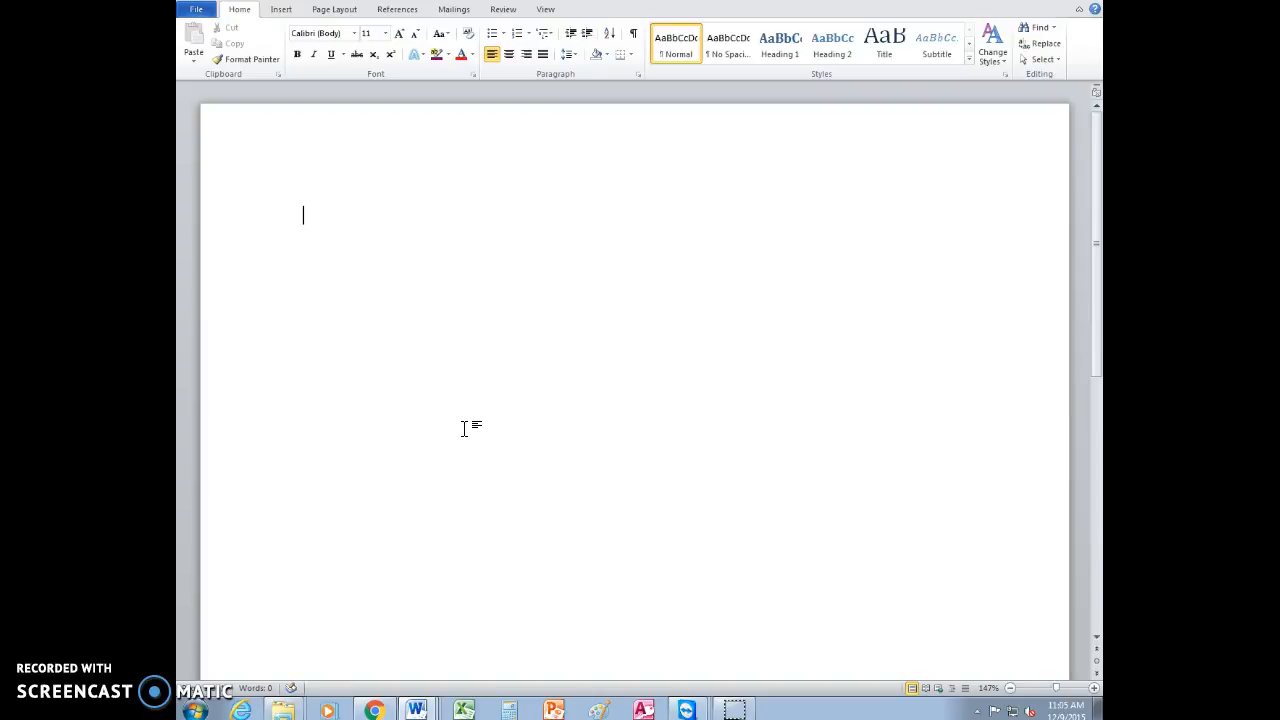
Enter a centered No Spacing heading: NC FBLA; Agenda; Wednesday, June 17, 2009 – 6:00 p.m.; Olympia Conference Room, Koury Convention Center
click(483, 329)
click(736, 46)
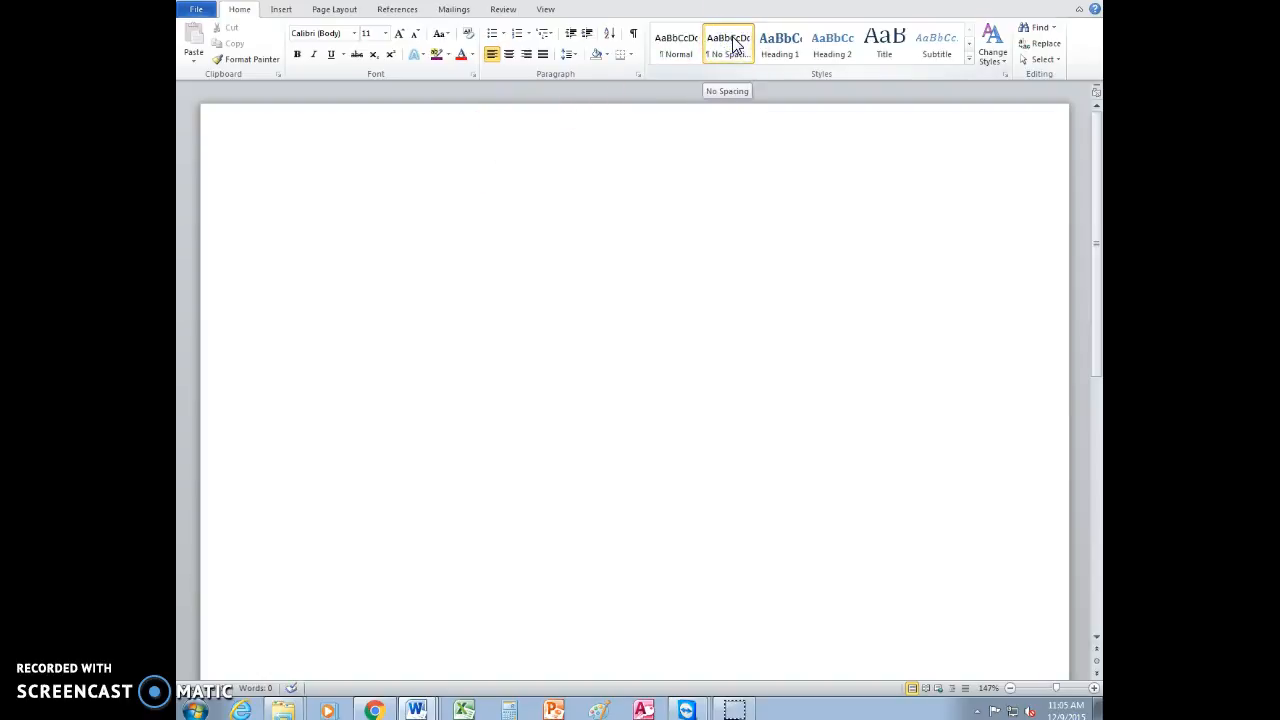
click(508, 58)
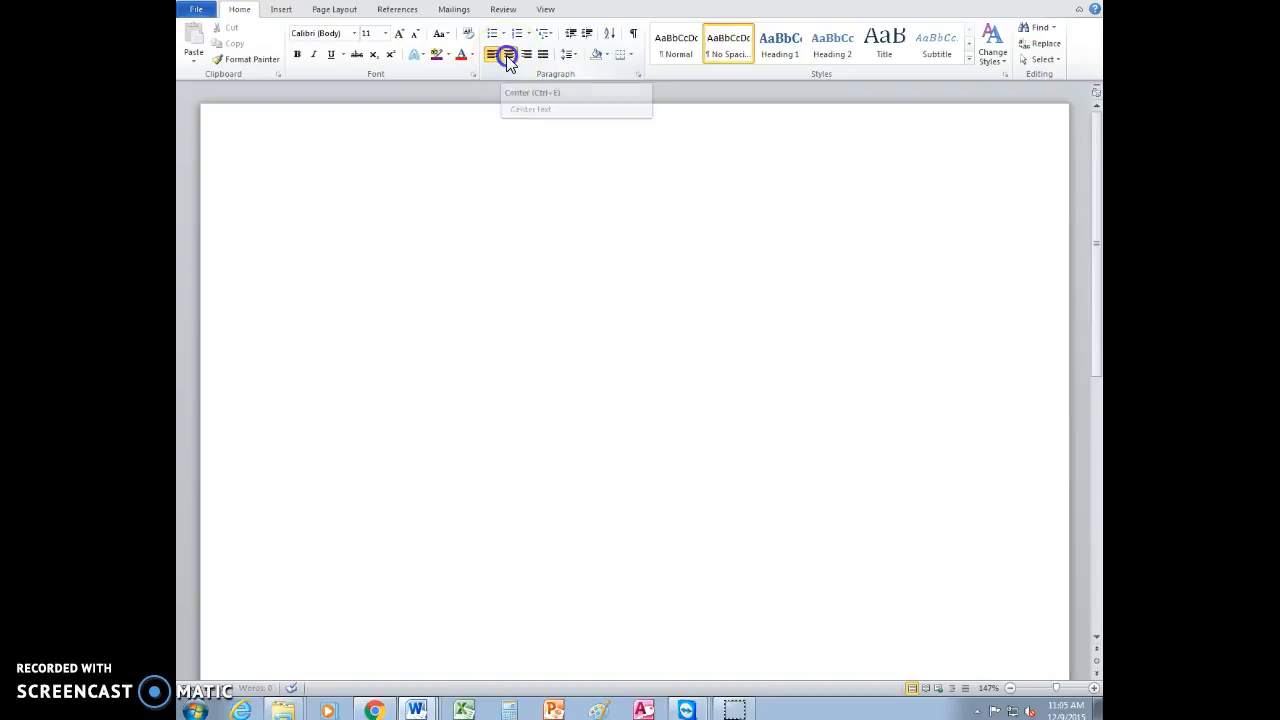
click(271, 529)
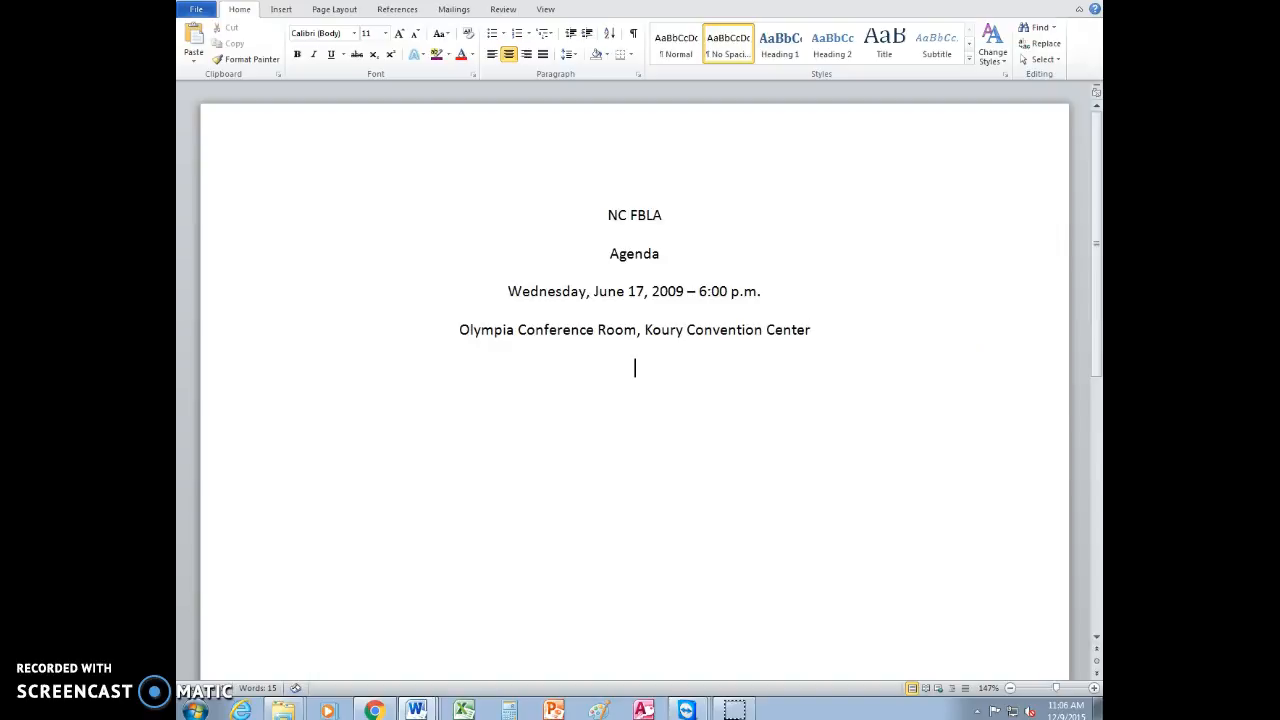
key(Return)
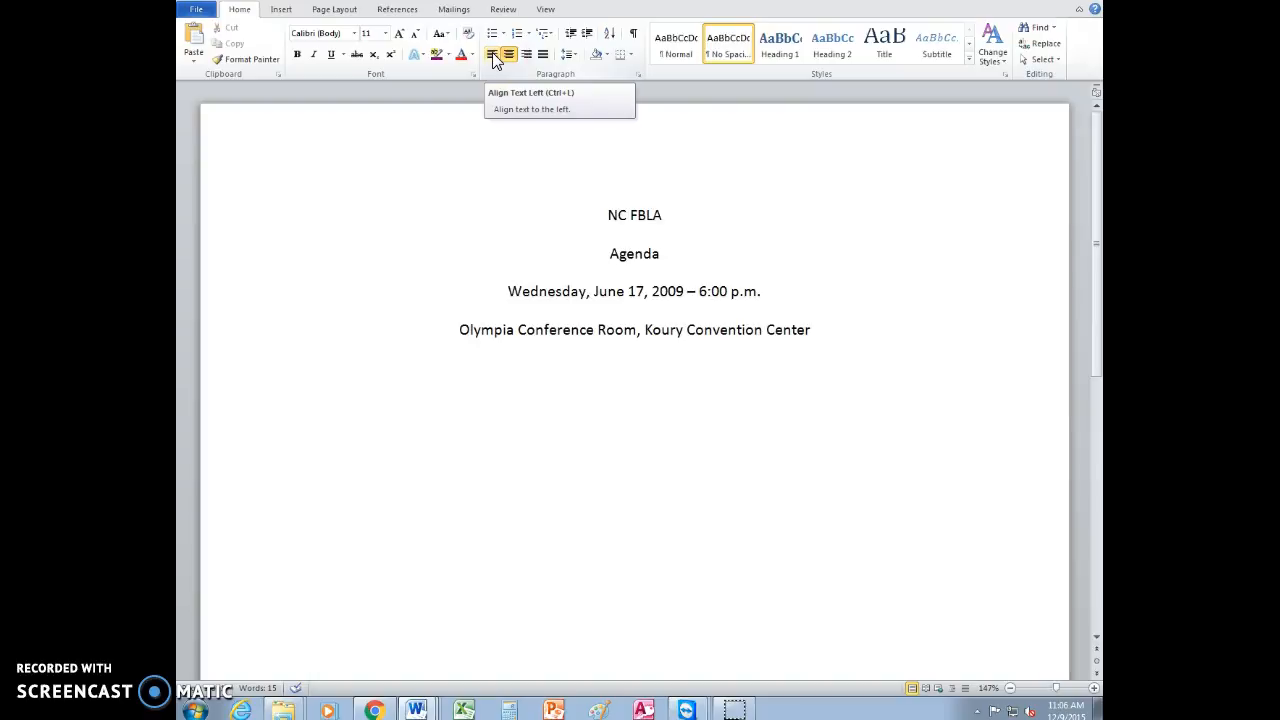
Left-align the empty line below the heading and set a left tab stop at 1" without a leader
click(492, 56)
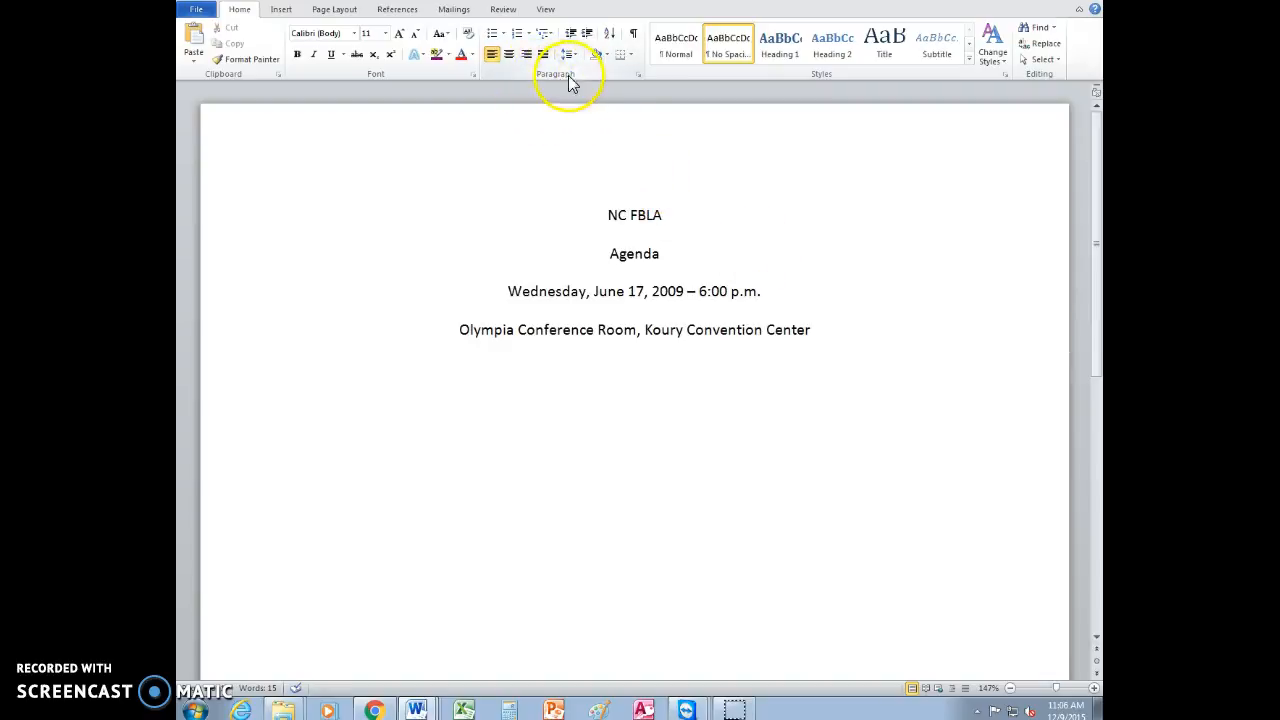
click(637, 72)
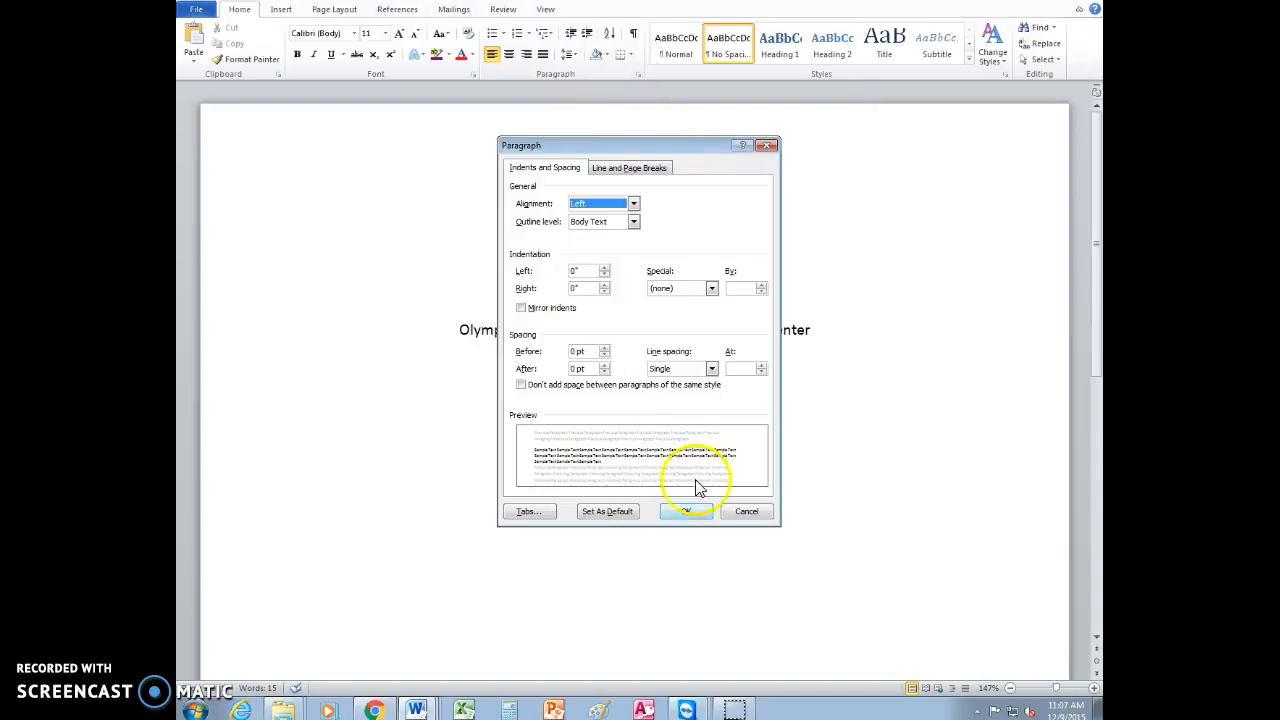
click(525, 513)
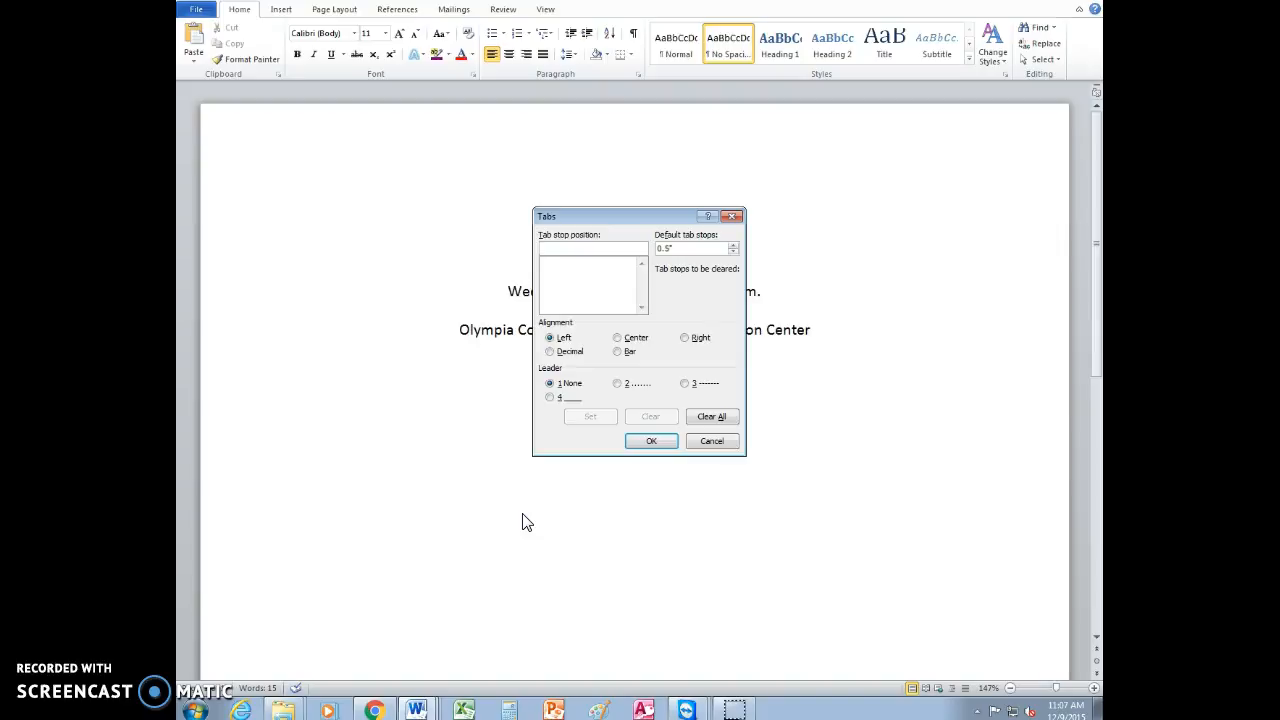
text(1)
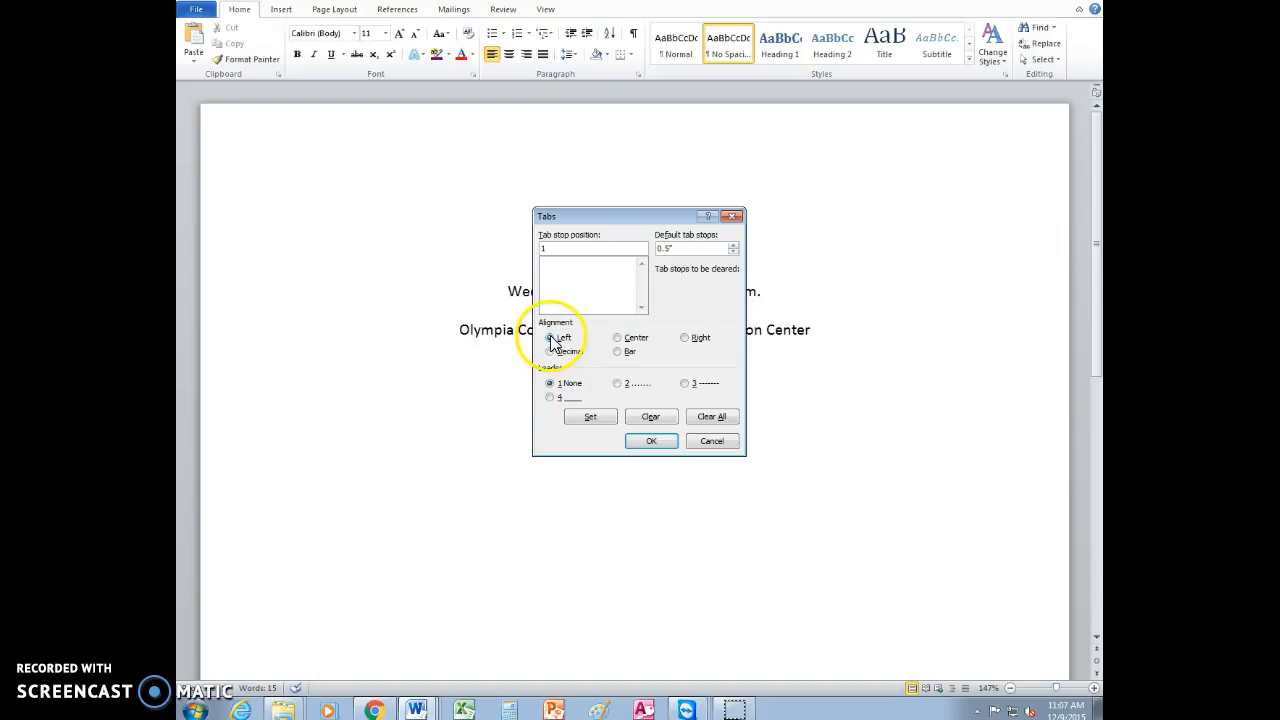
click(590, 416)
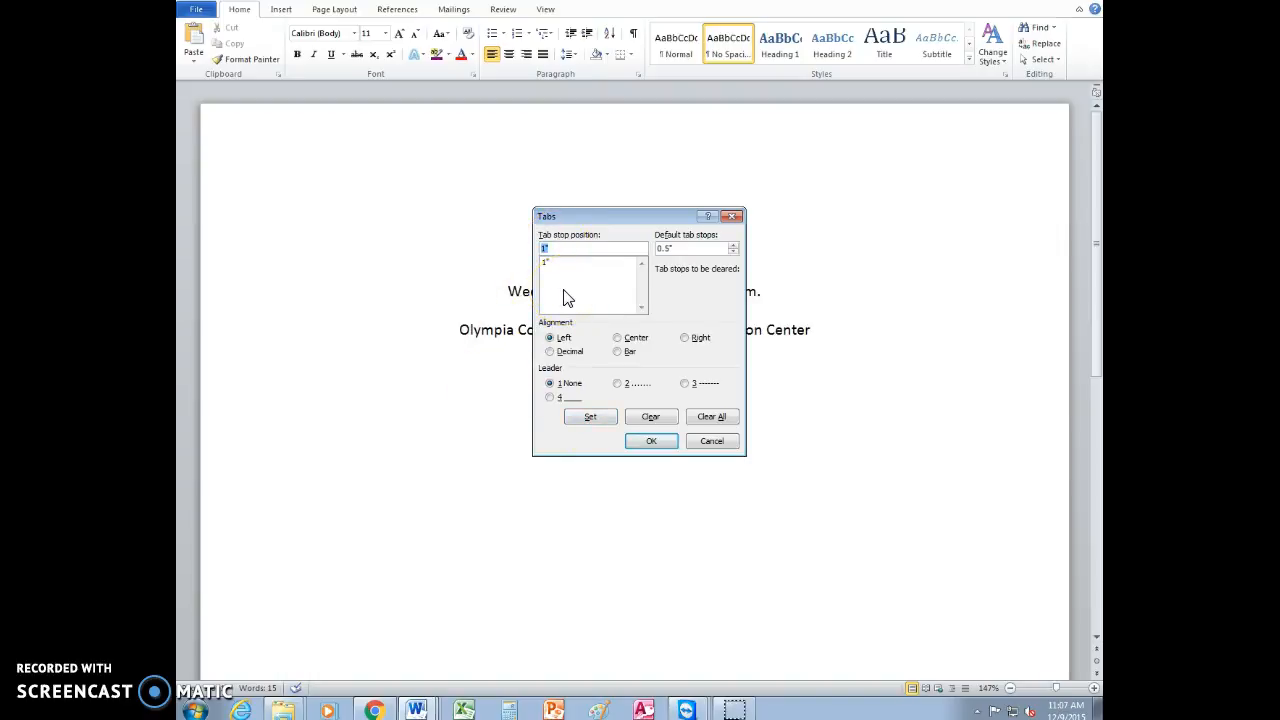
Add a right-aligned tab stop at 6.5" with the dotted leader and apply the tab settings
text(6.5)
click(685, 339)
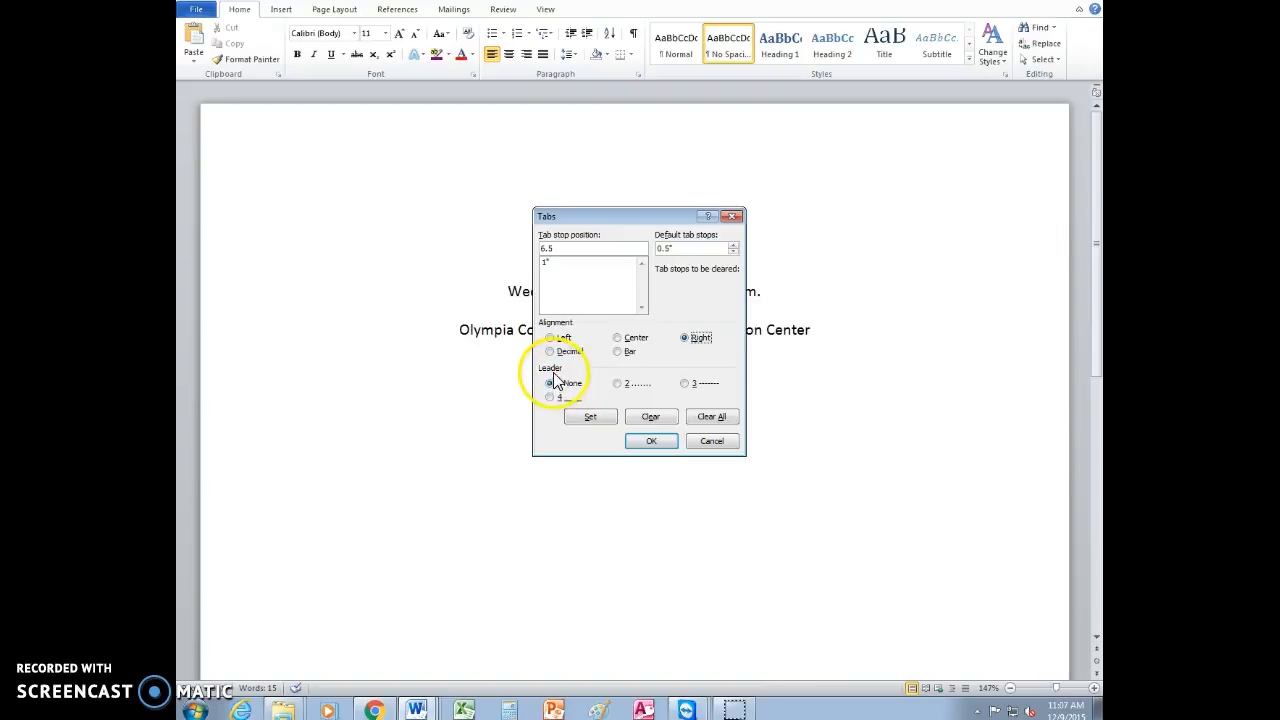
click(618, 384)
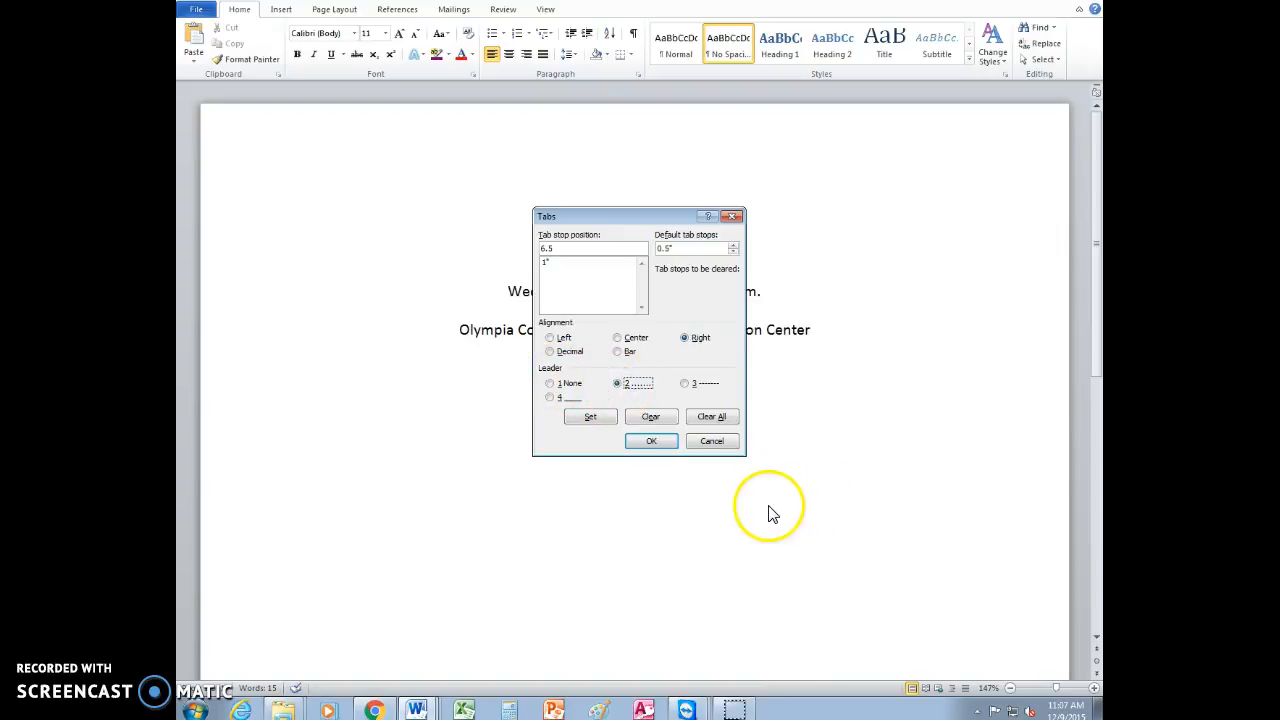
click(590, 418)
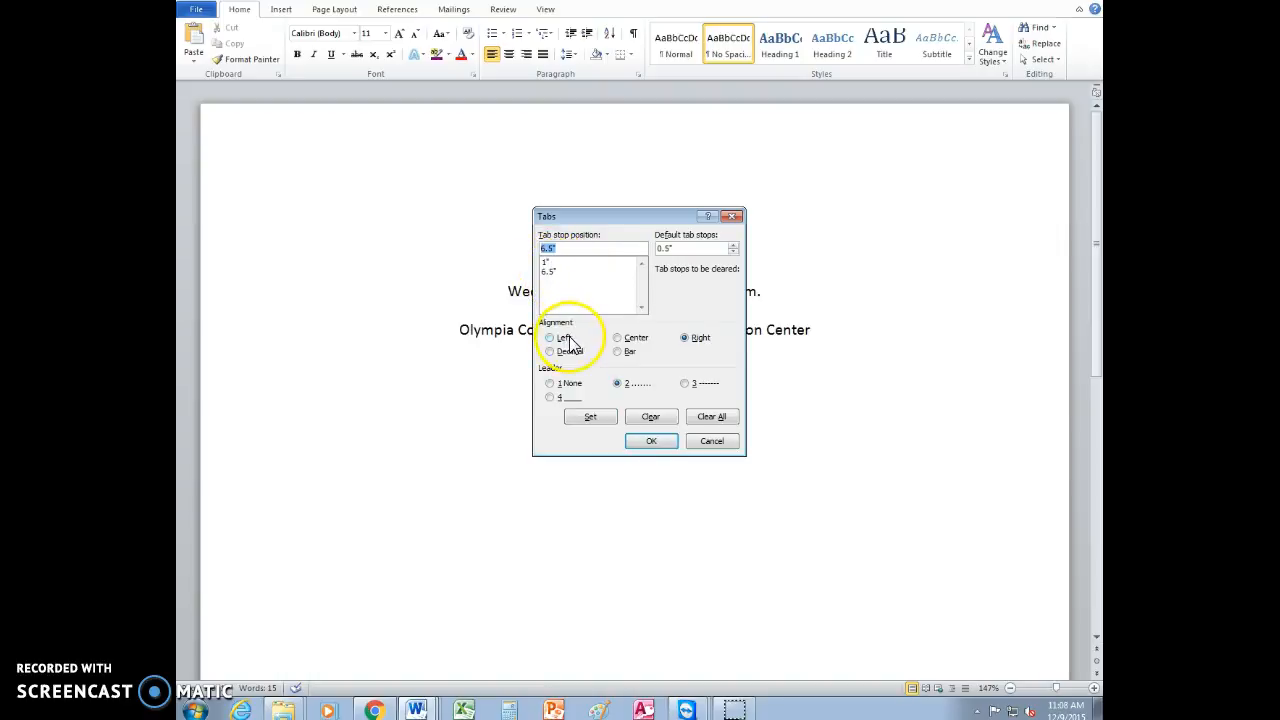
click(648, 443)
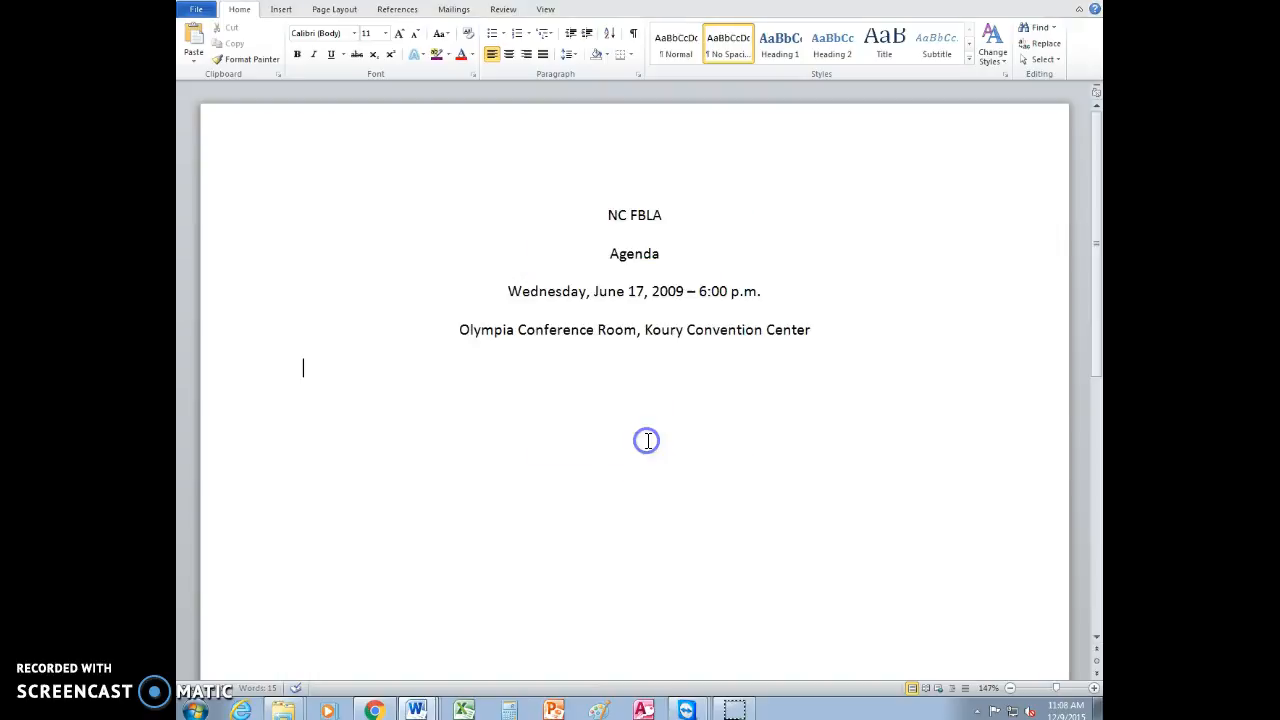
Enter the first agenda item below the heading as 6:00, followed by a tab and Call to Order and Welcome
click(648, 441)
text(6)
text(::)
key(BackSpace)
key(BackSpace)
text(:00)
key(Tab)
text(Call to )
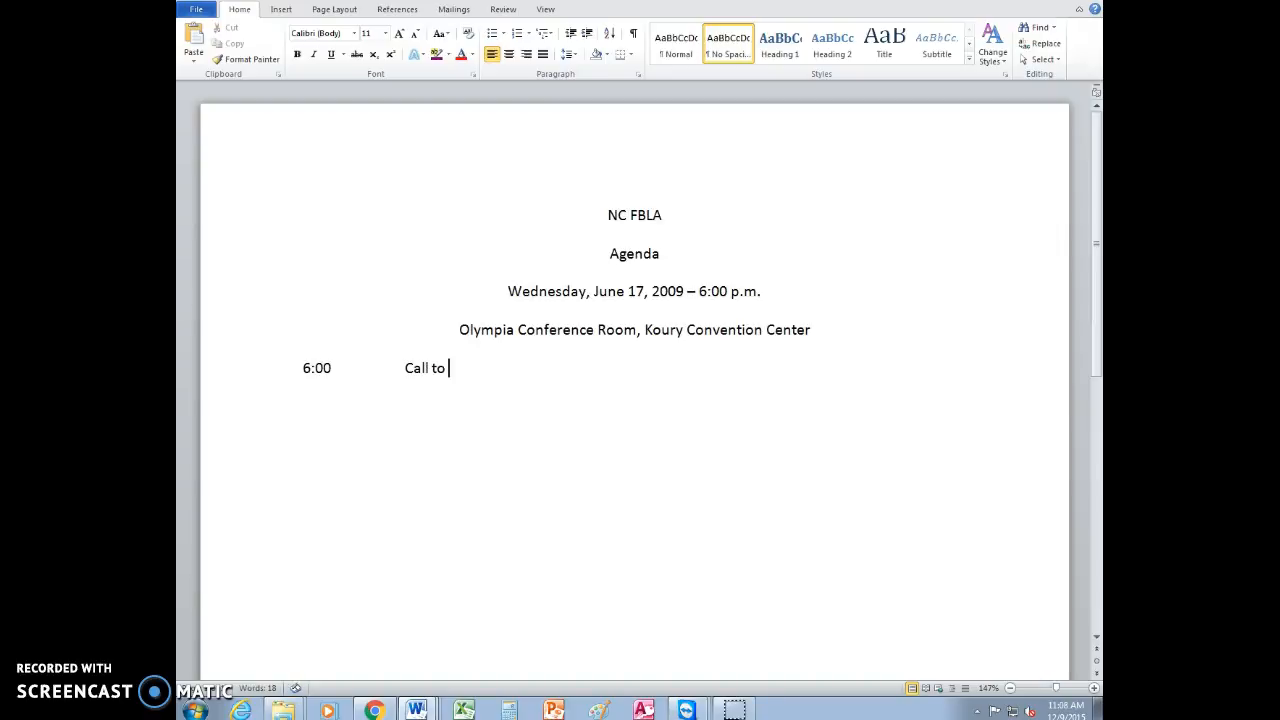
text(Order and Welc)
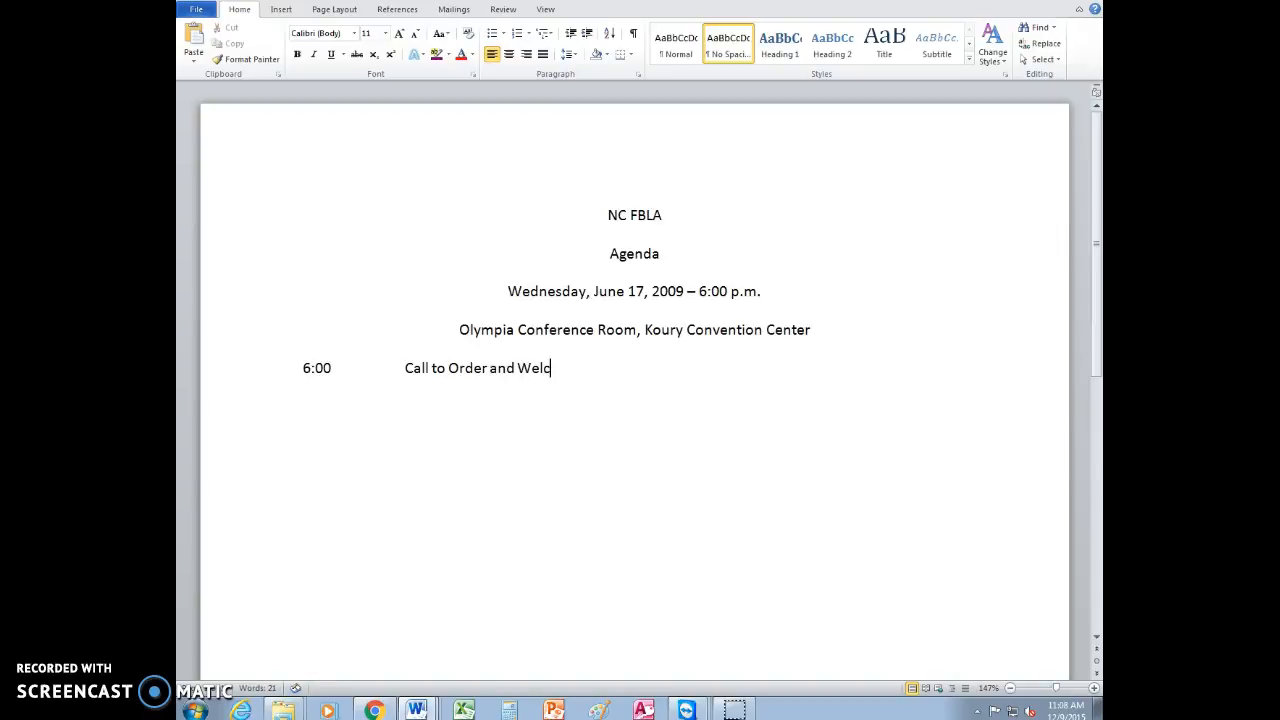
text(ome)
Complete the 6:00 item with the dot-leader tab and the presenter's full name at the right margin
click(580, 430)
click(662, 450)
key(Tab)
click(694, 450)
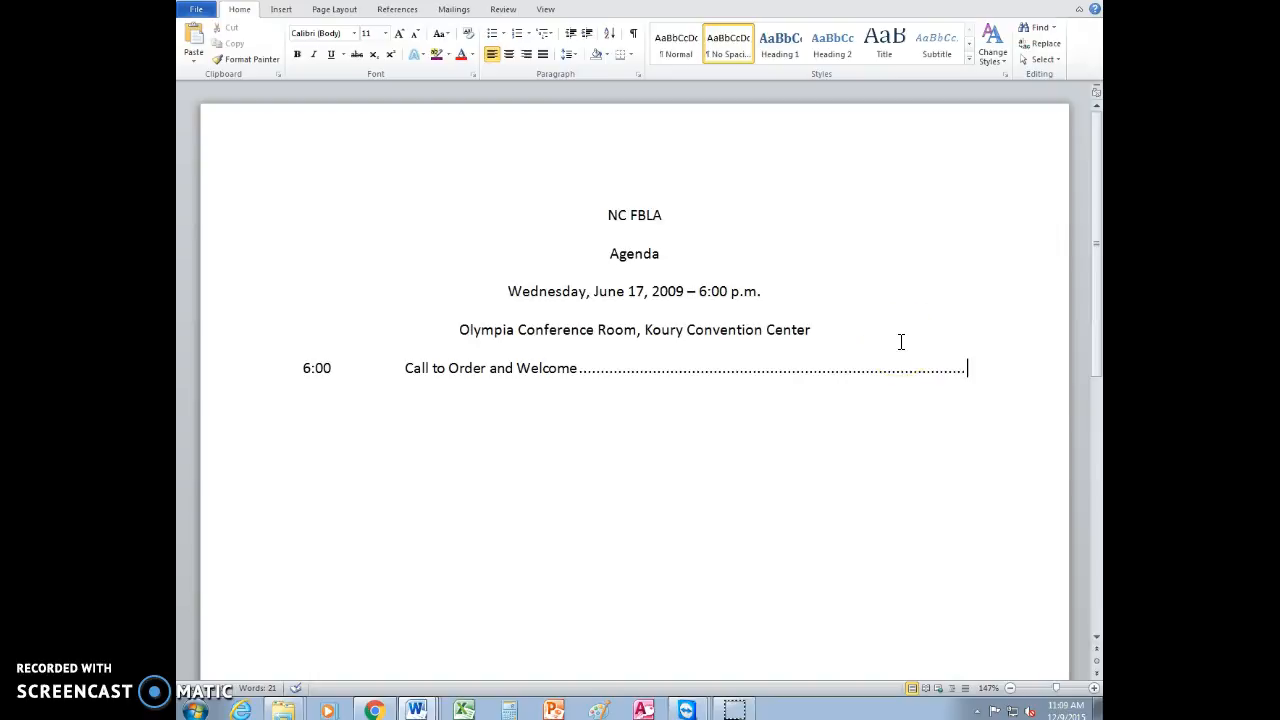
Add right-aligned title lines below the presenter's name: Section Chief, Business & Information Technology, Marketing, Health Occupations & Career Development
key(Return)
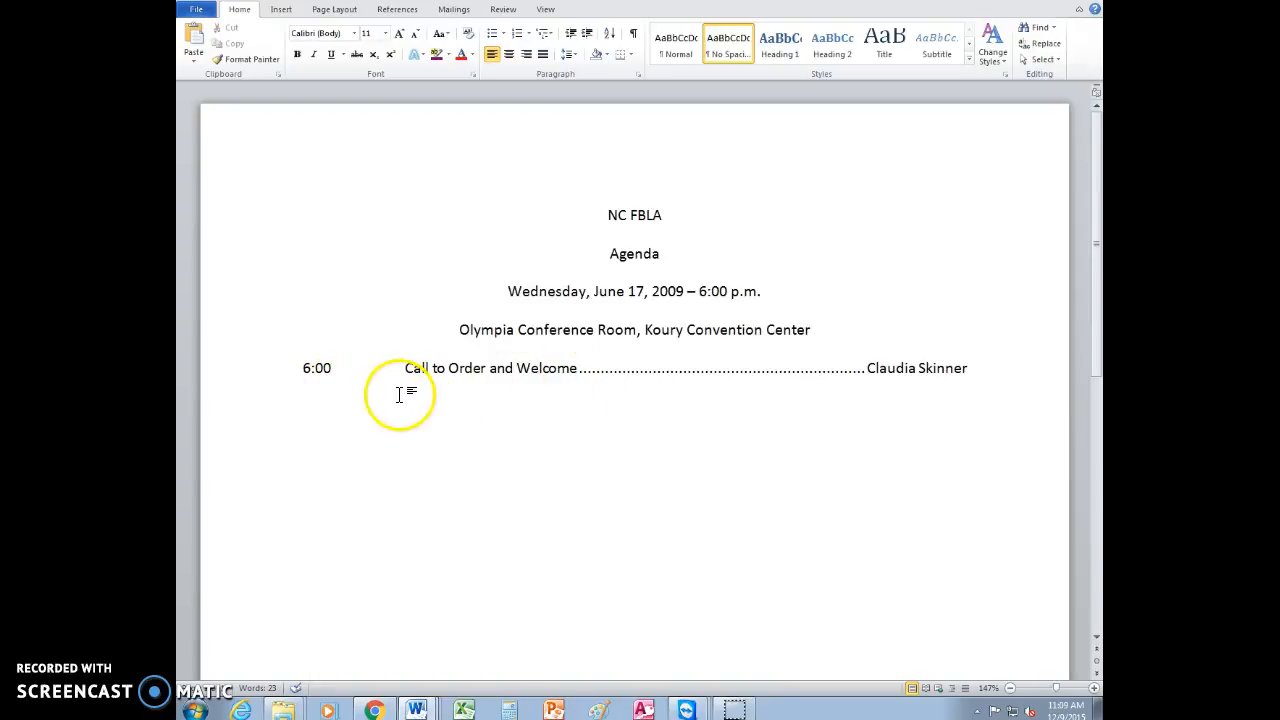
click(527, 57)
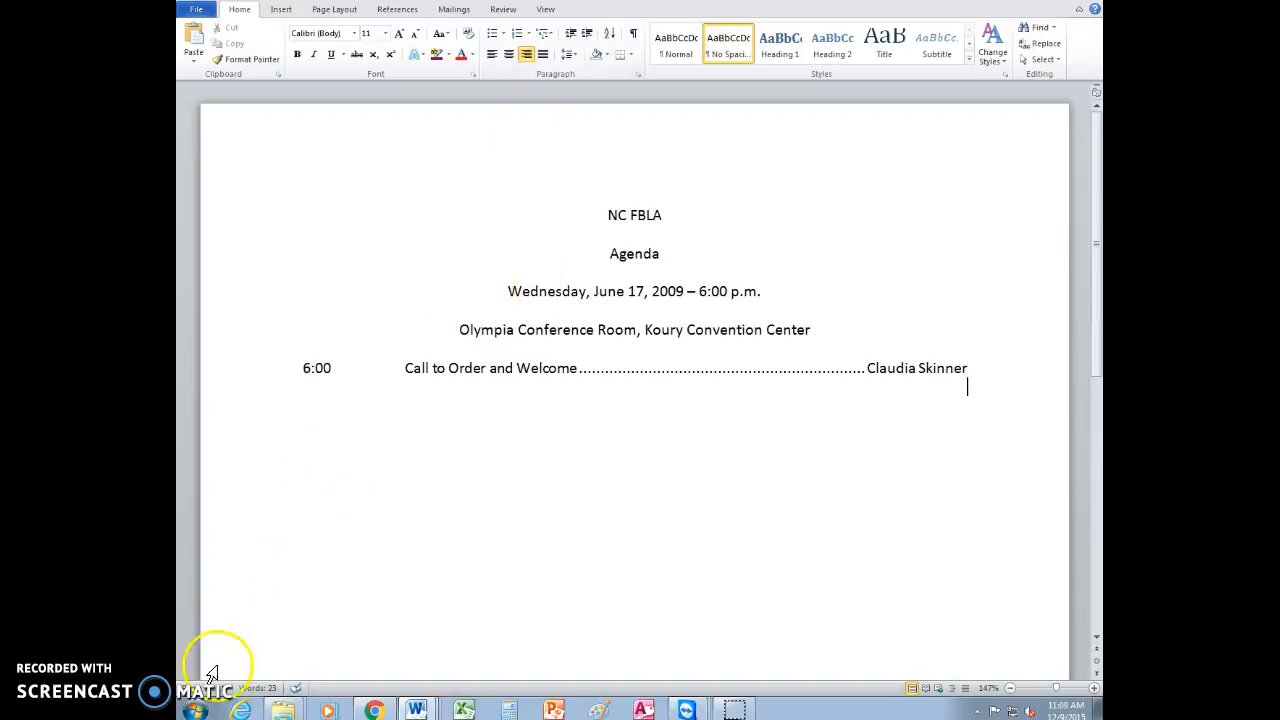
text(Section Chief, Business & Information Technology, Marketing, Health Occupations & Career Development)
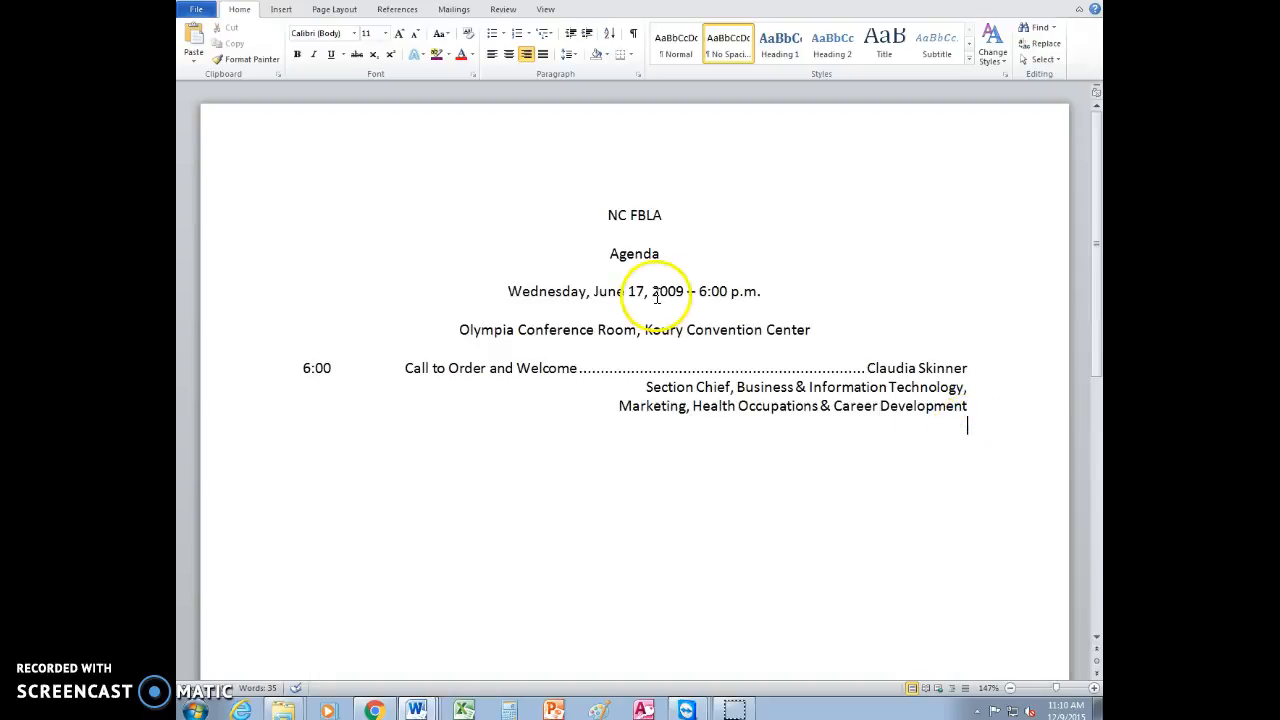
Enter the second agenda item on a left-aligned new line as 6:10, followed by a tab and Minutes of September Meeting
click(492, 56)
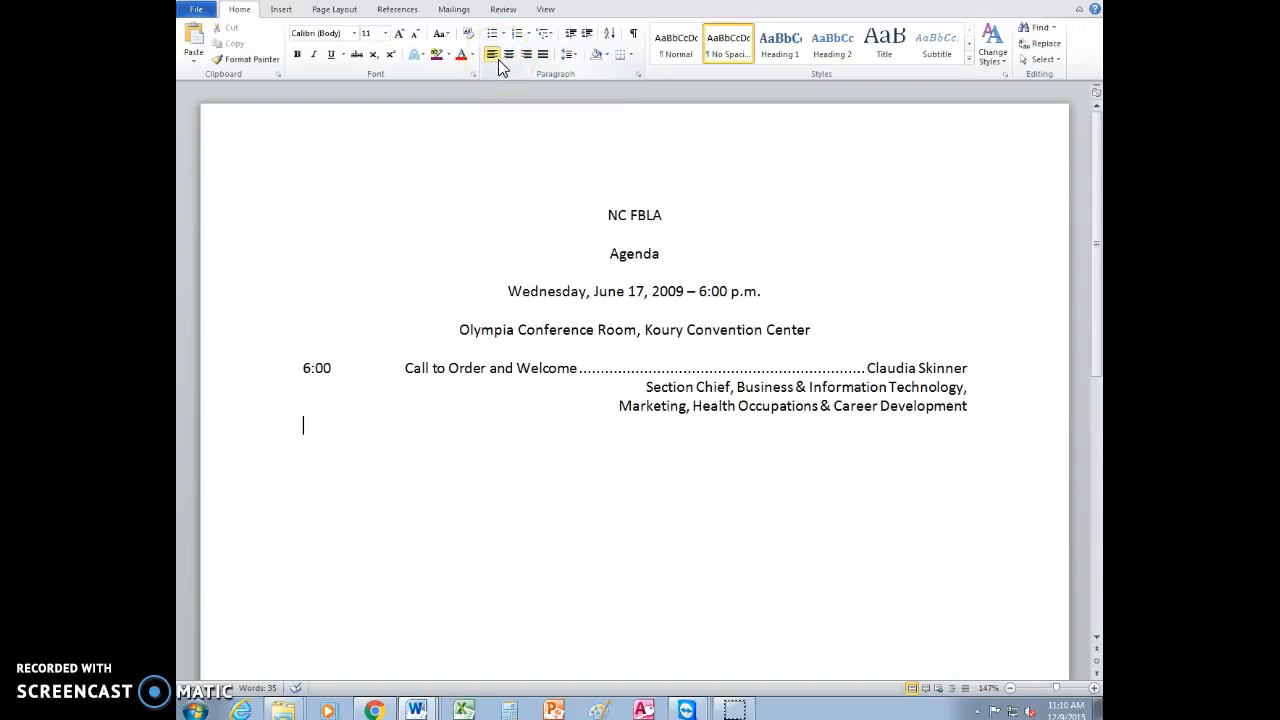
text(6:10)
key(Tab)
text(Minutes)
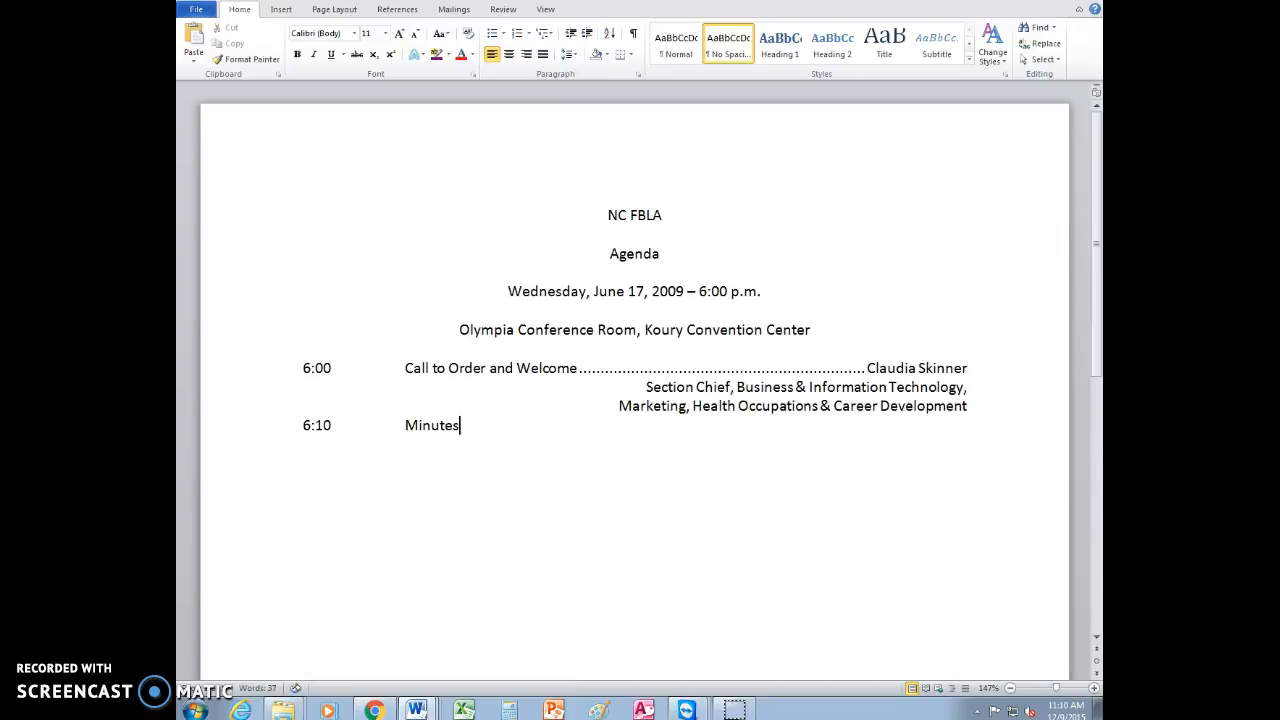
text( of Sept)
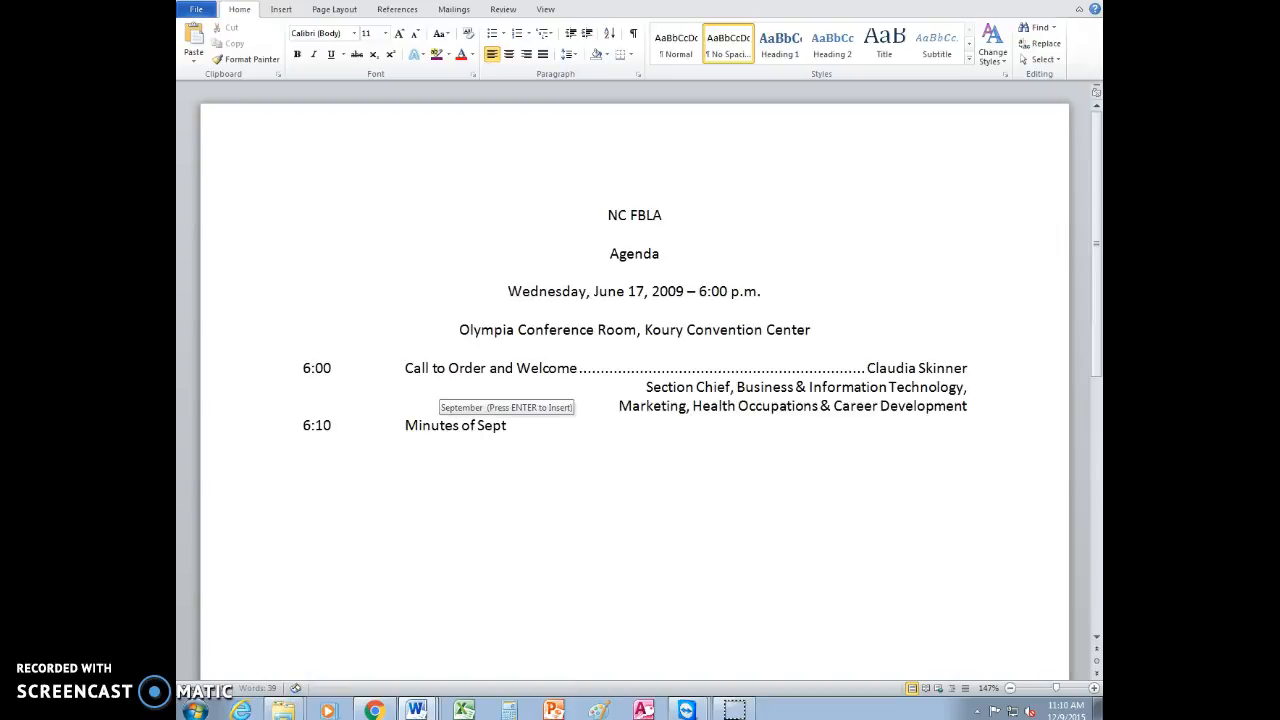
text(ember Meeting)
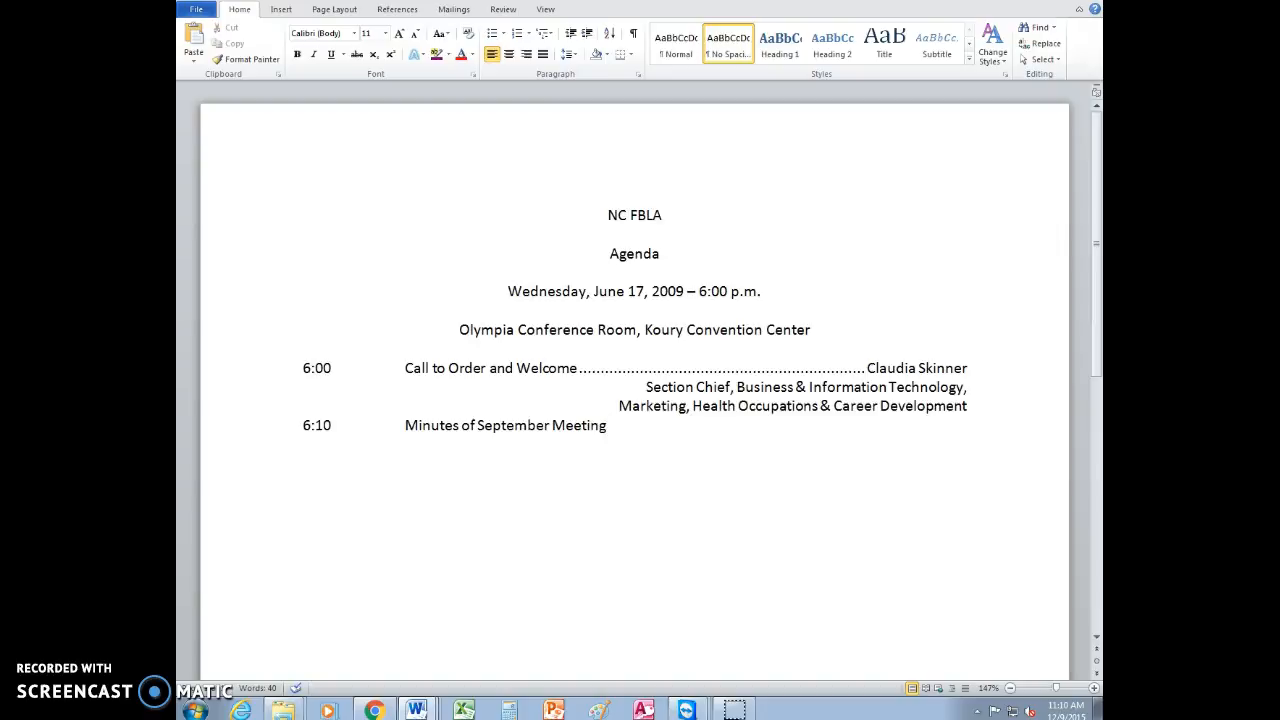
Complete the 6:10 item with the dot-leader tab and its presenter's full name
key(Tab)
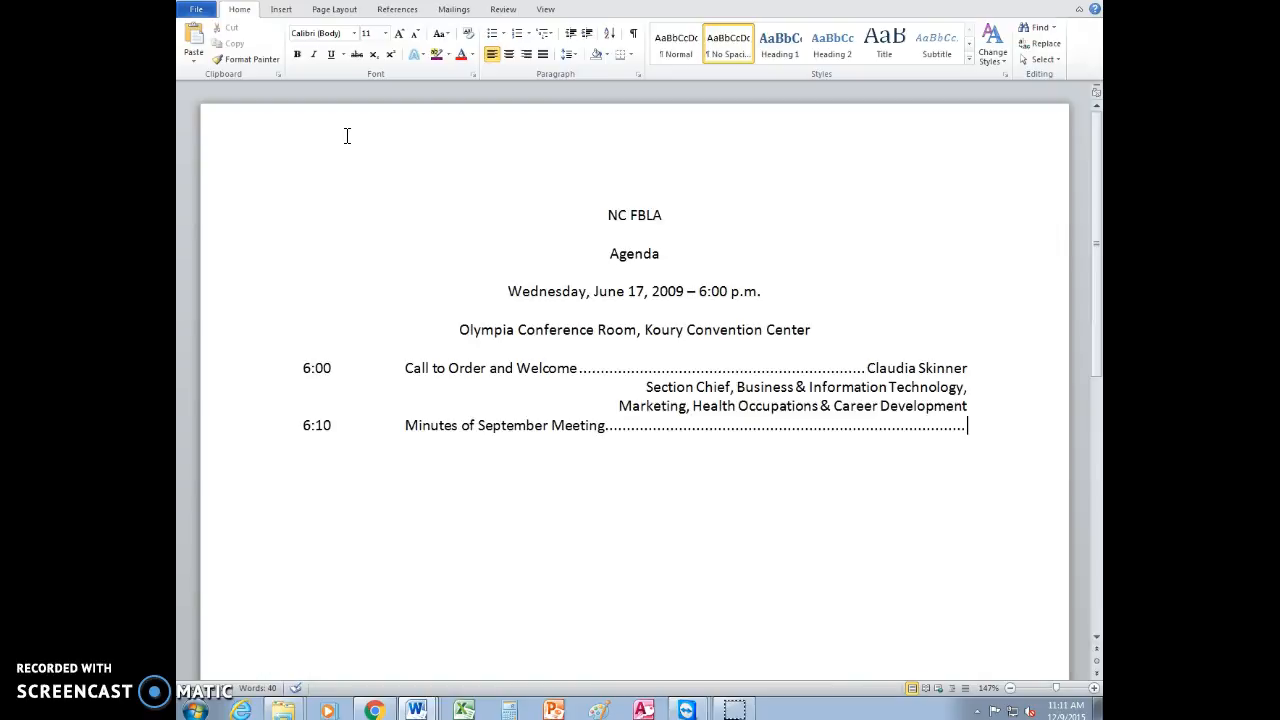
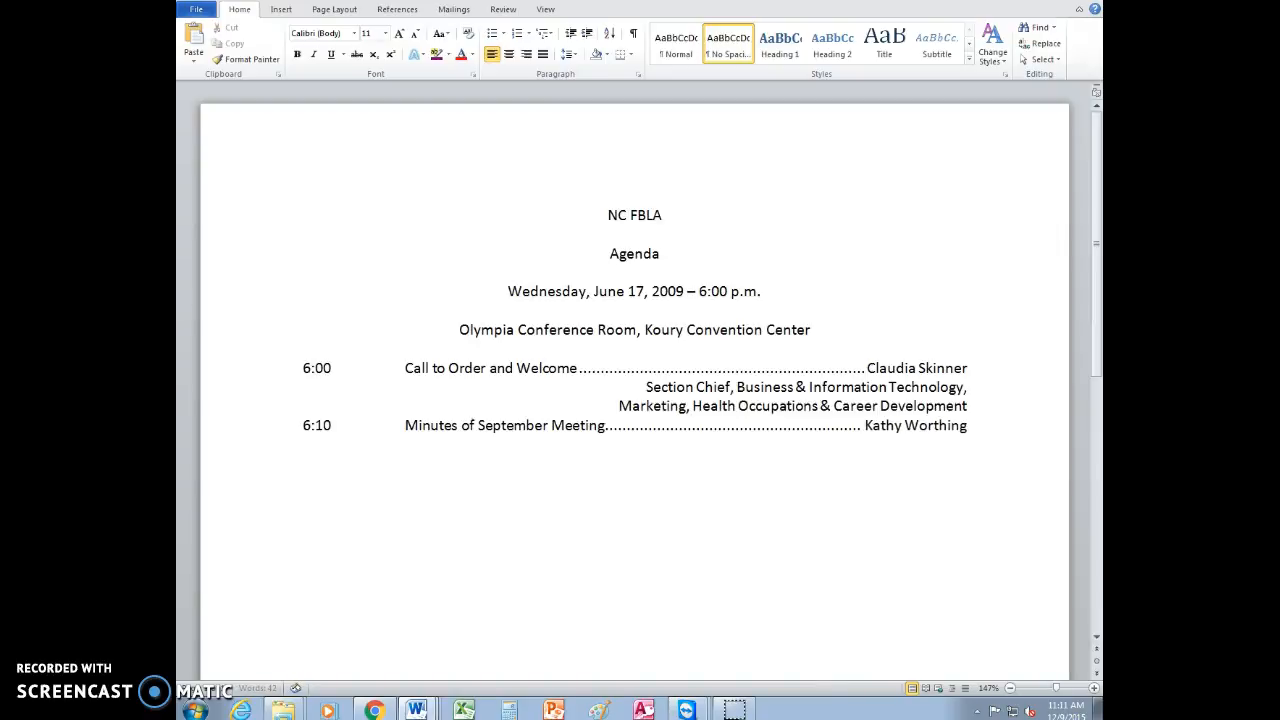